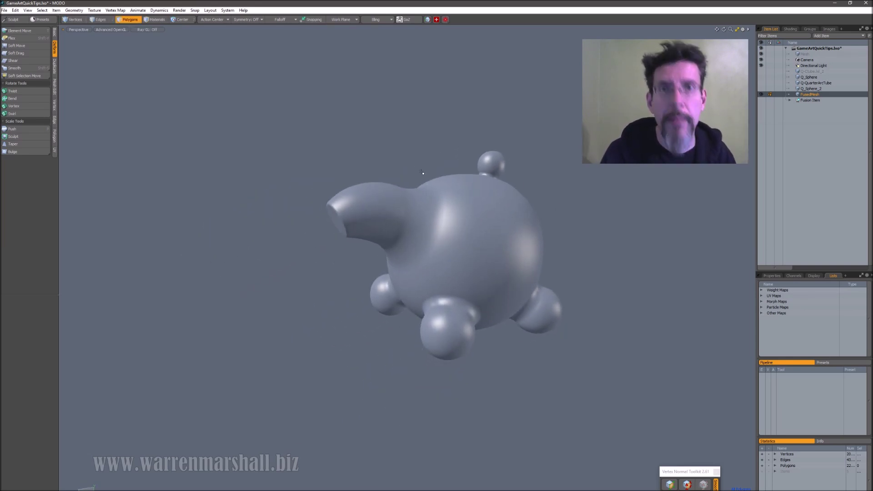
Examine the fused mesh from several sides, both shaded and with its wireframe displayed.
left_click_drag(522, 145, 537, 210, "alt")
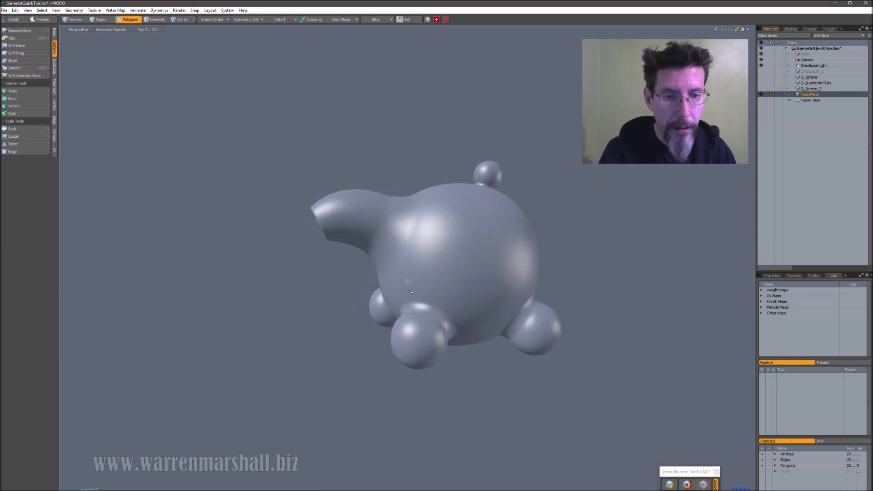
left_click_drag(490, 194, 460, 194, "alt")
left_click_drag(506, 179, 502, 186)
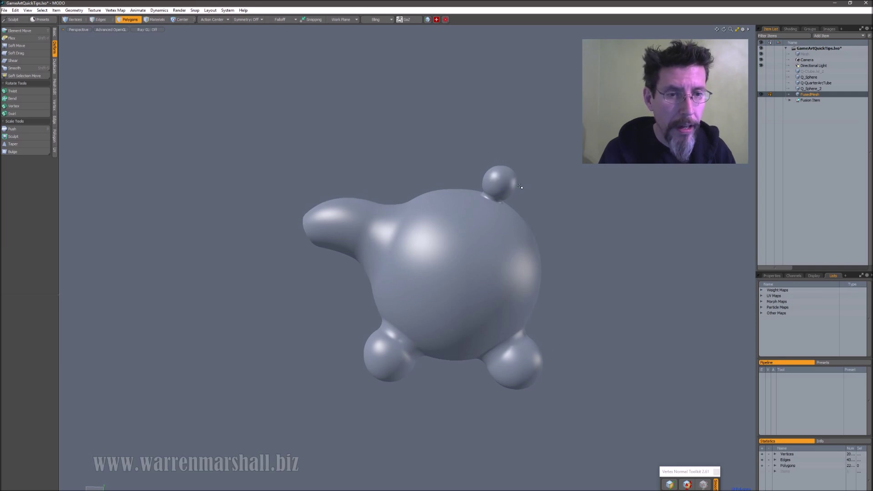
left_click_drag(530, 207, 530, 188, "alt")
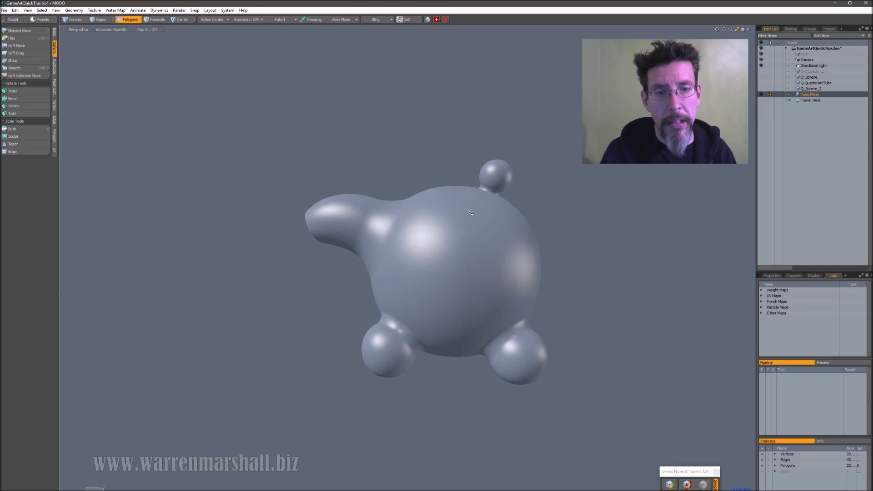
left_click_drag(460, 186, 563, 189, "alt")
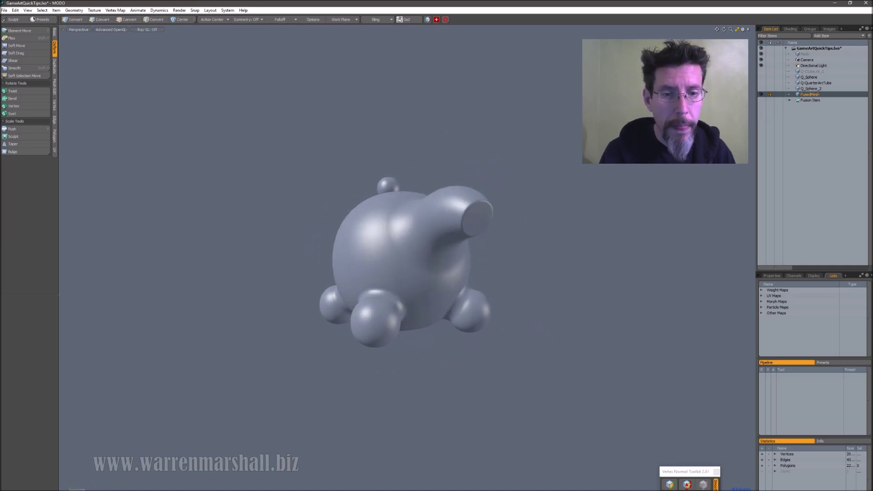
left_click_drag(636, 160, 530, 137, "alt")
key("6")
left_click_drag(561, 204, 458, 237, "alt")
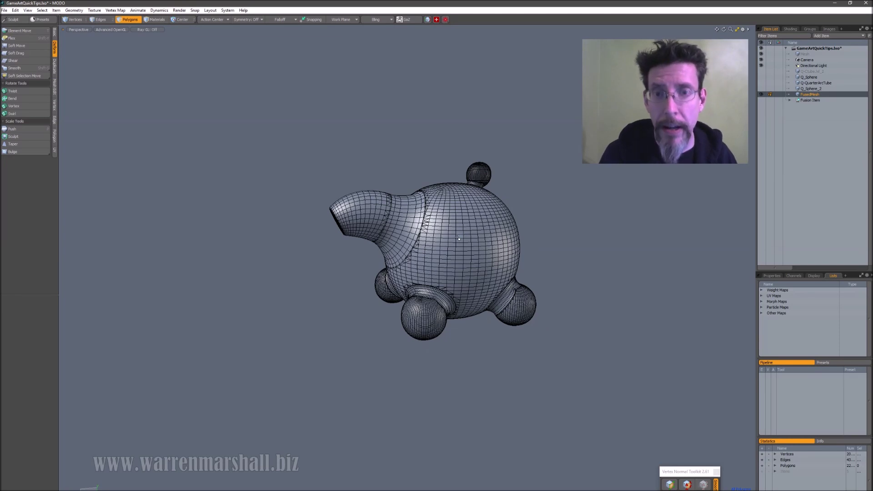
key("6")
left_click_drag(505, 140, 511, 150, "alt")
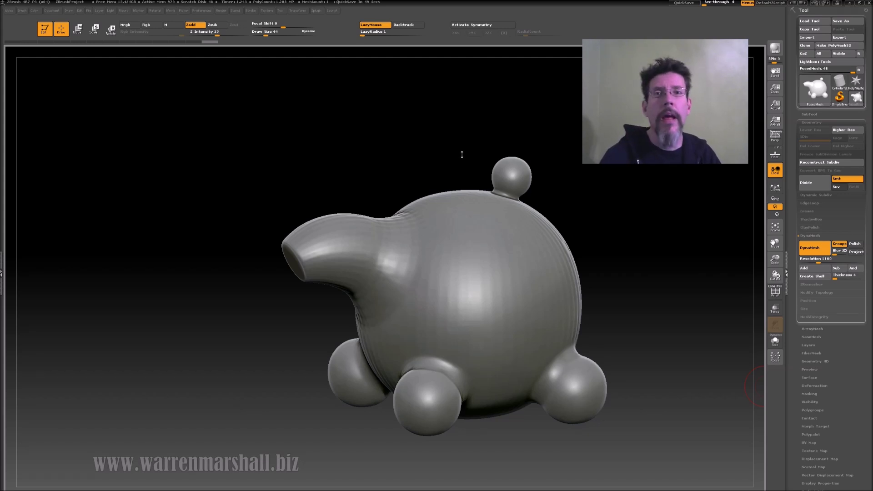
Switch to ZBrush and slice the body with a curved cut beneath the small top knob, outlining a lid section.
mouse_move(668, 255)
left_mouse_down()
mouse_move(666, 266)
mouse_move(666, 251)
left_mouse_up()
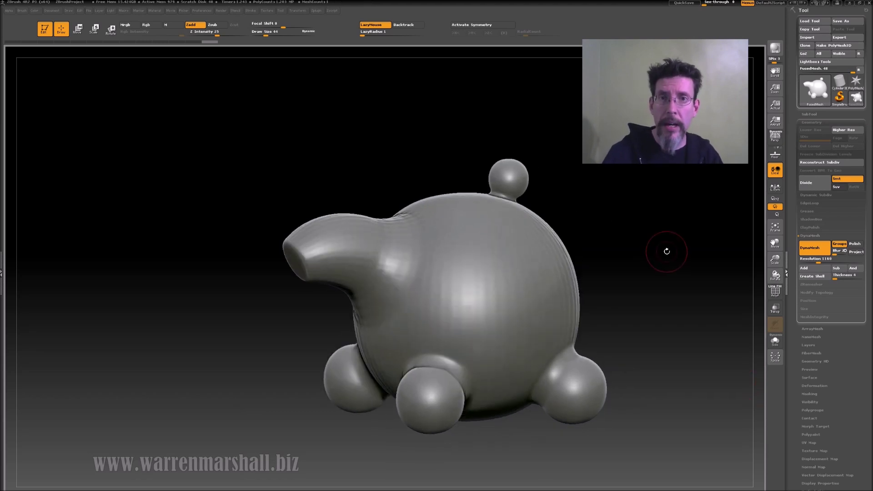
left_click_drag(666, 251, 662, 229)
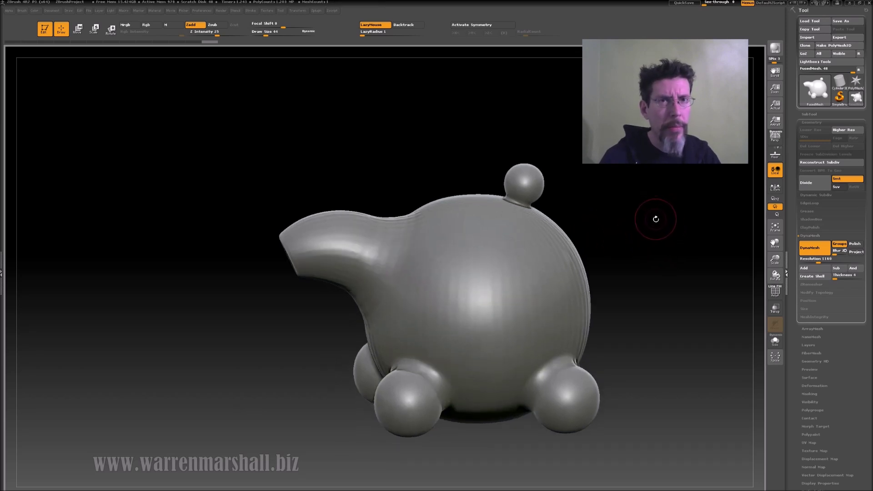
key("ctrl+shift")
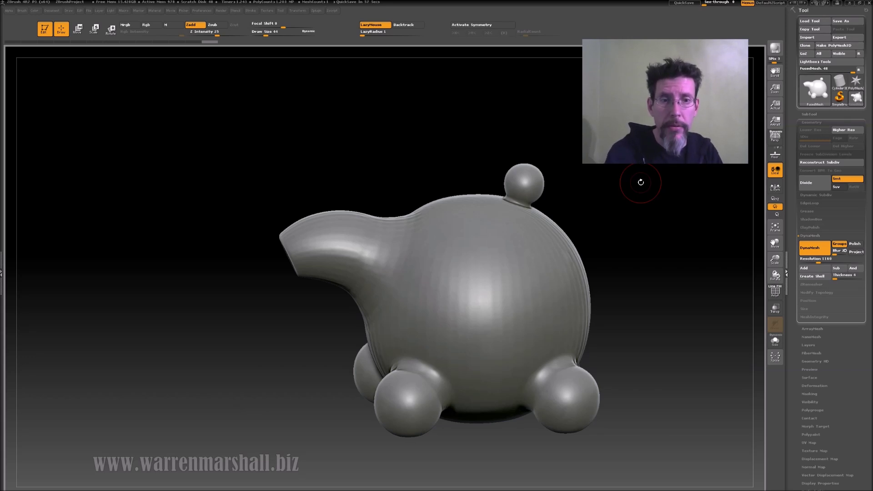
left_click_drag(678, 218, 641, 203, "shift")
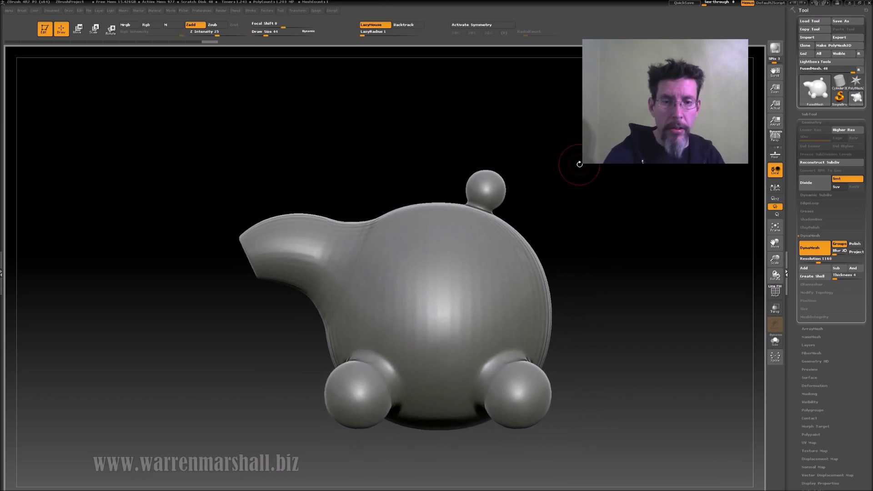
key("ctrl+shift")
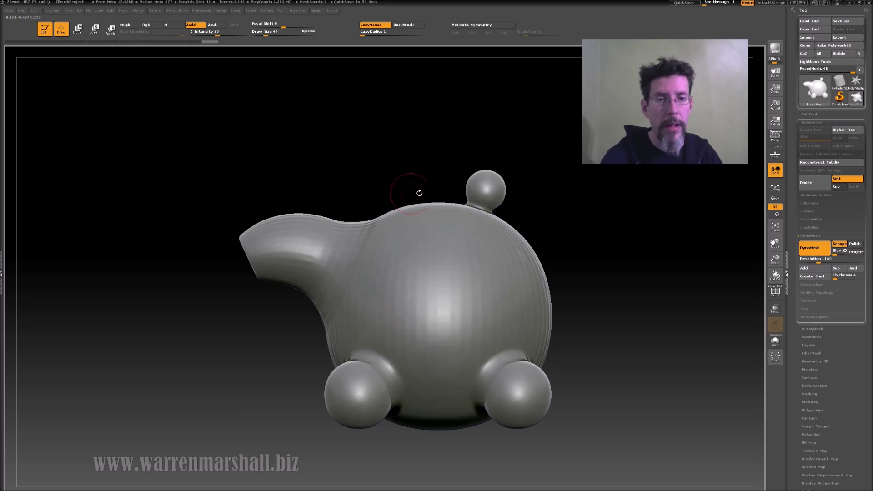
key("ctrl+shift")
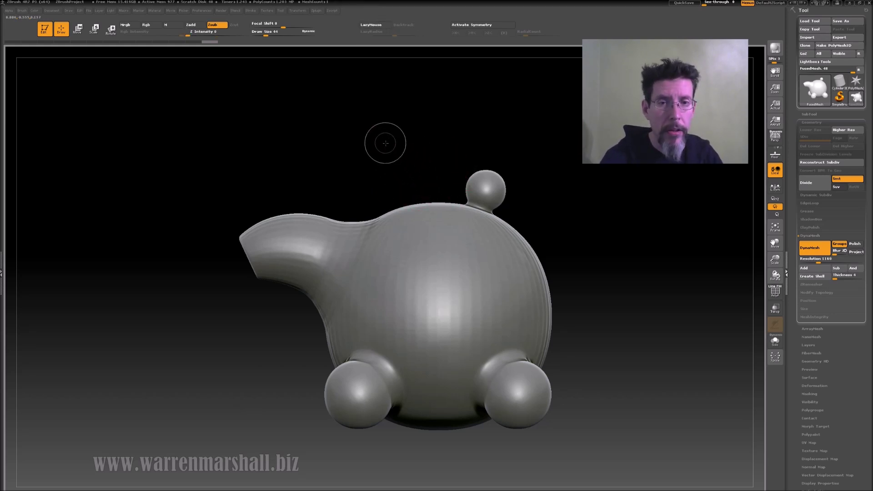
mouse_move(388, 146)
left_mouse_down("ctrl+shift")
mouse_move(467, 242)
mouse_move(625, 253)
mouse_move(645, 234)
left_mouse_up("ctrl+shift")
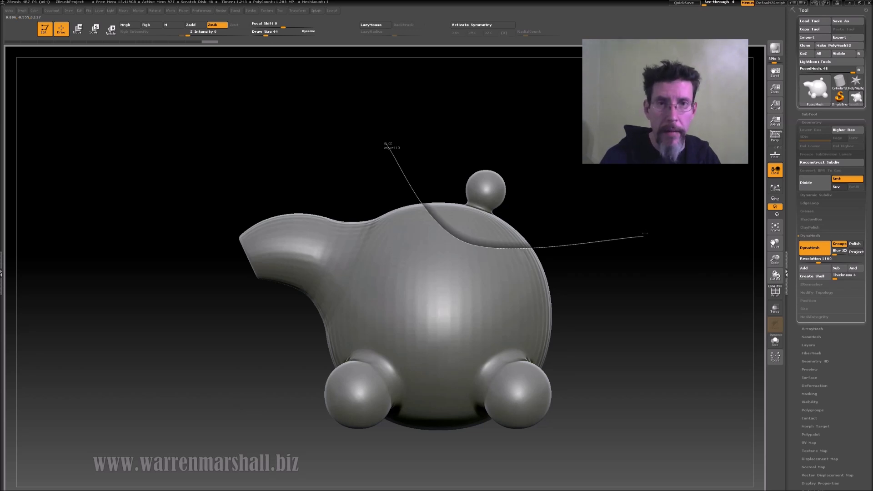
left_click_drag(644, 234, 643, 234, "ctrl+shift")
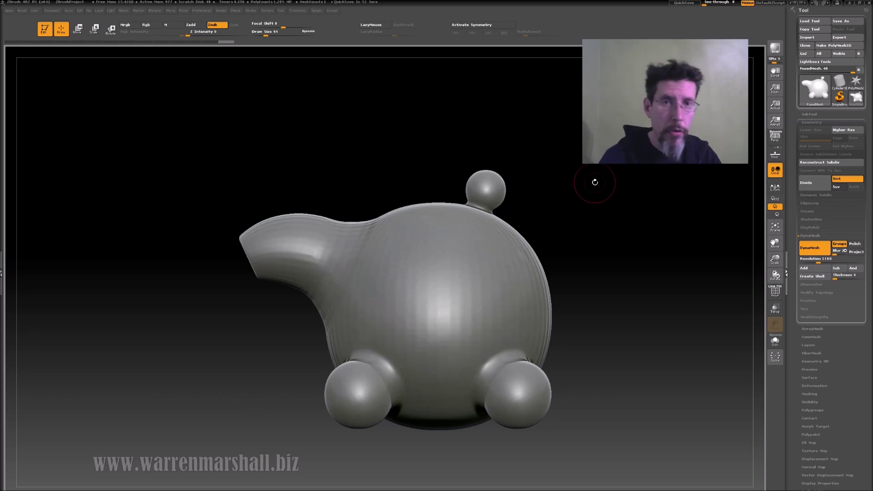
Check the sliced lid section's polygroup in the polyframe display and select the Standard brush.
left_click_drag(608, 271, 592, 239)
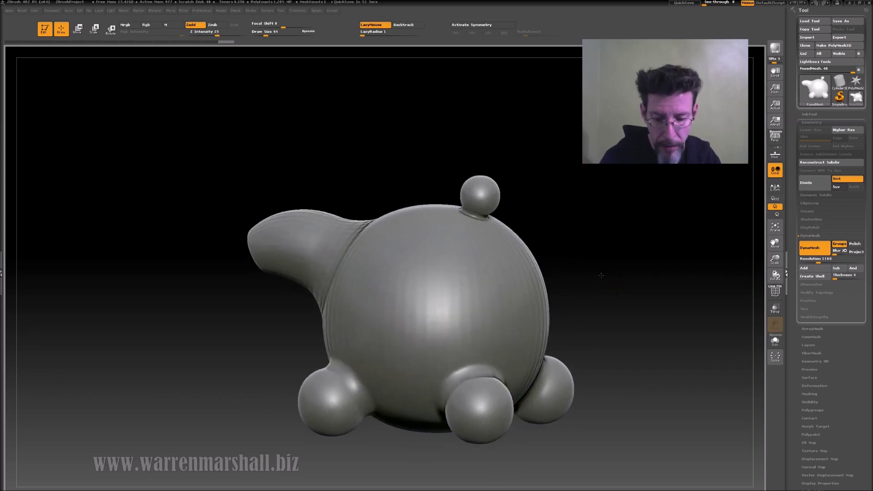
key("shift+f")
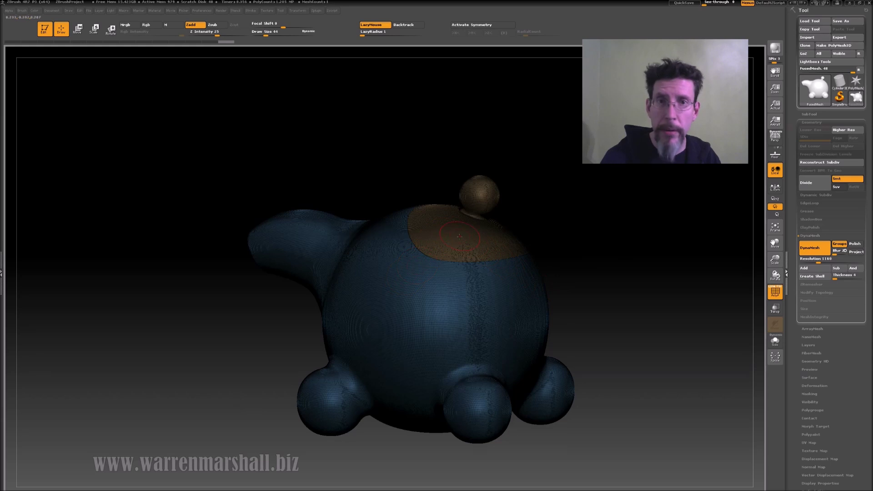
key("shift")
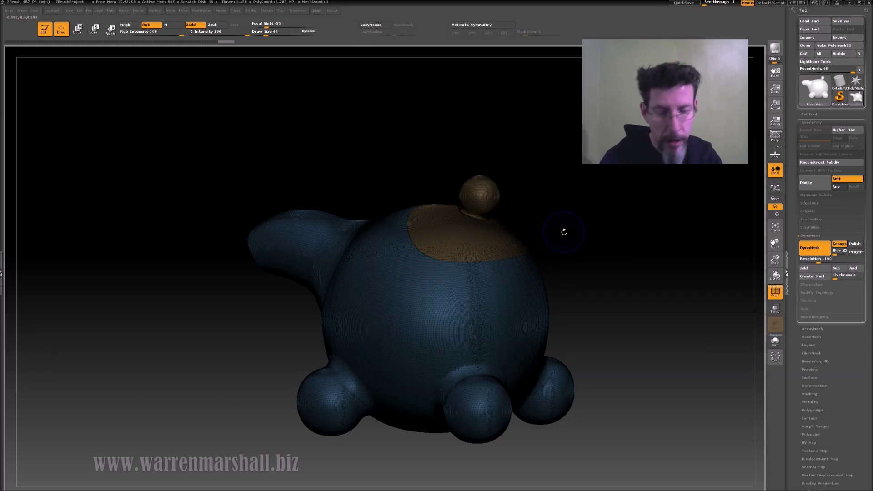
key("b")
key("s")
key("t")
key("shift+f")
Remesh the model with DynaMesh, keeping Groups enabled, to separate the lid along the slice.
left_click_drag(583, 212, 594, 235)
left_click_drag(609, 177, 657, 313, "ctrl")
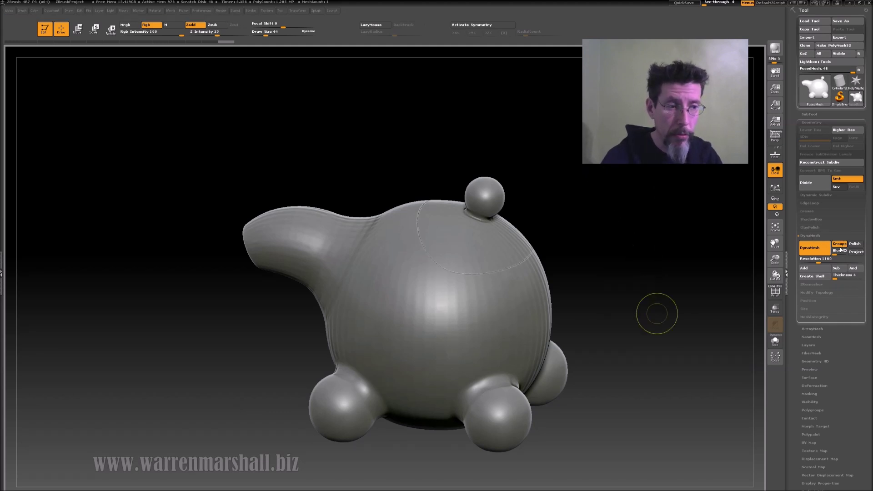
left_click_drag(627, 226, 549, 253)
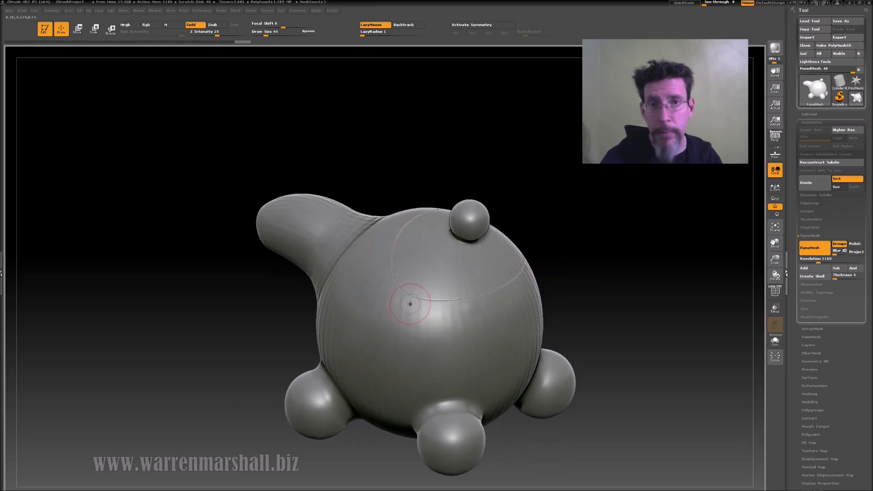
Smooth the seam all the way around the lid to soften its edges.
left_click_drag(597, 253, 577, 185)
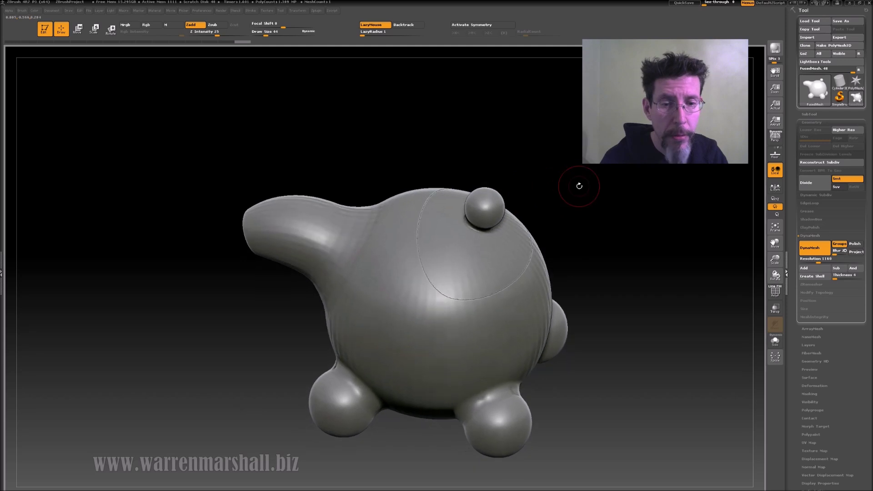
key("shift")
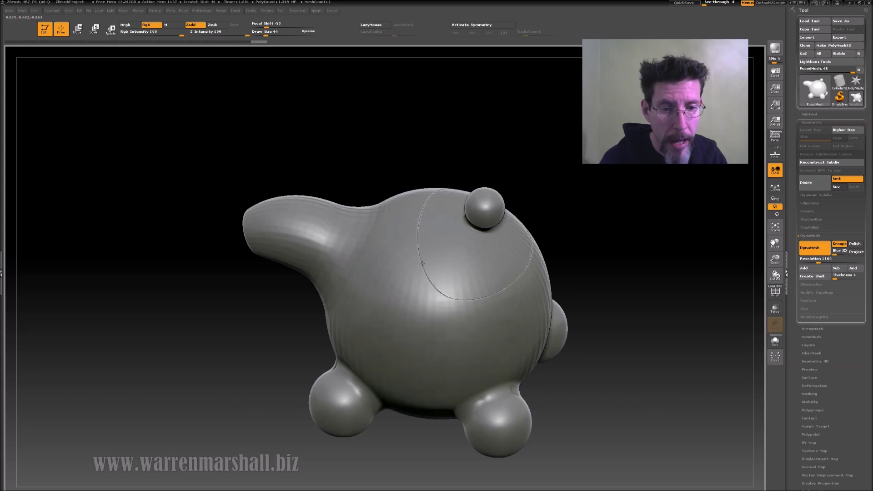
left_click_drag(519, 274, 530, 254, "shift")
left_click_drag(655, 232, 564, 234)
left_click_drag(383, 311, 370, 313, "shift")
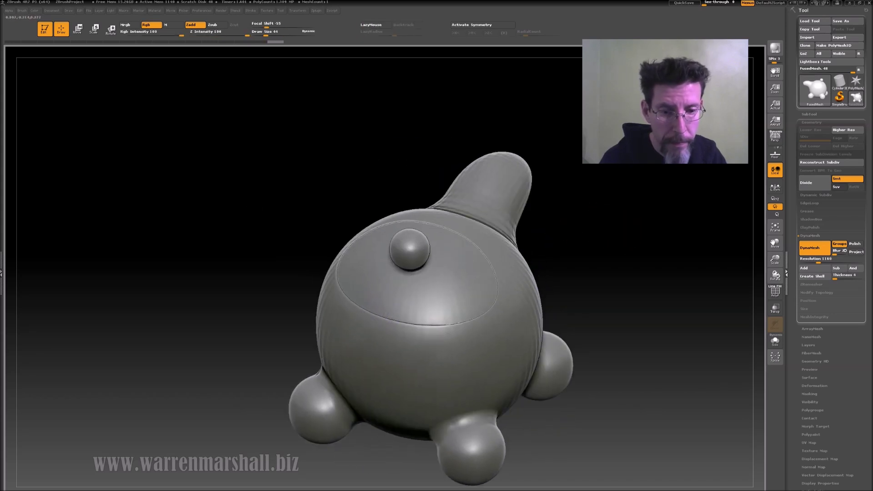
left_click_drag(494, 273, 467, 259)
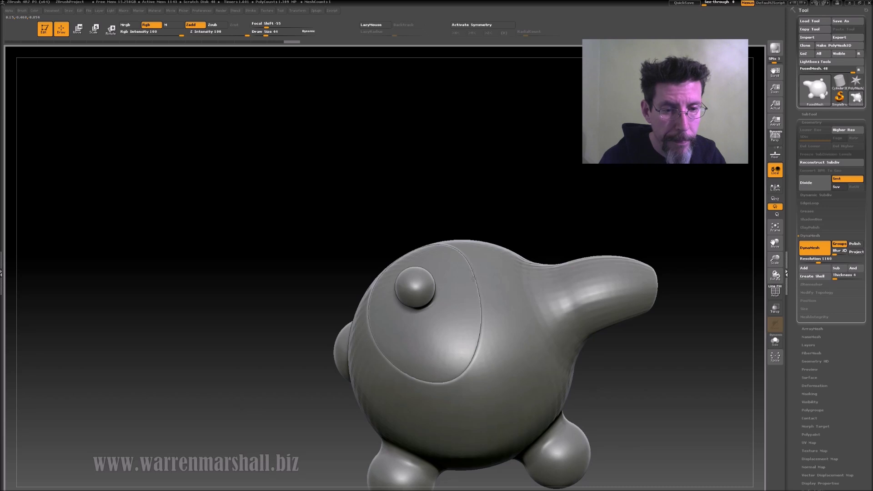
left_click_drag(511, 208, 471, 249)
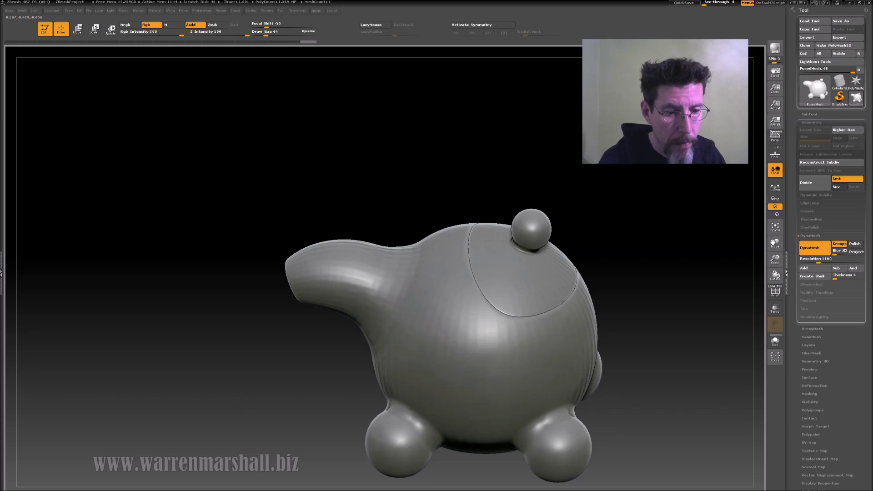
Slice the spout from the body with a curved cut at its base and remesh the model with DynaMesh.
left_click_drag(643, 250, 610, 227, "alt")
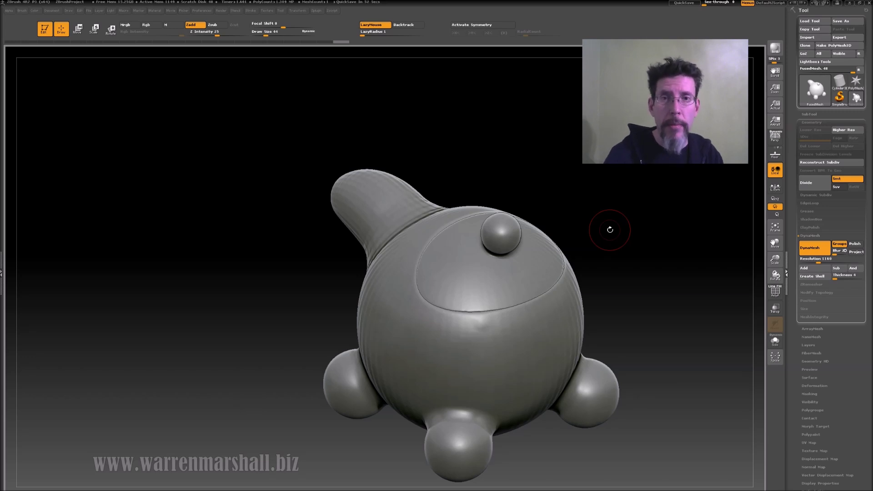
left_click_drag(636, 230, 692, 251)
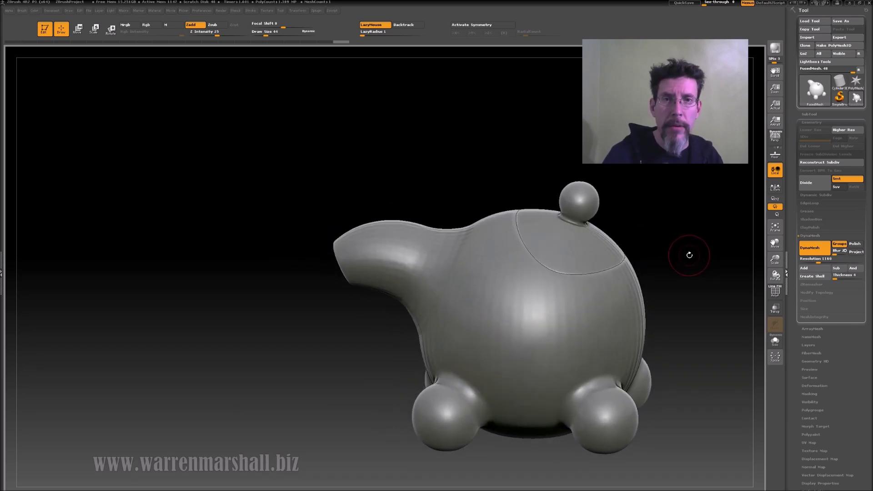
mouse_move(459, 179)
left_mouse_down("ctrl+shift")
mouse_move(435, 273)
mouse_move(369, 362)
left_mouse_up("ctrl+shift")
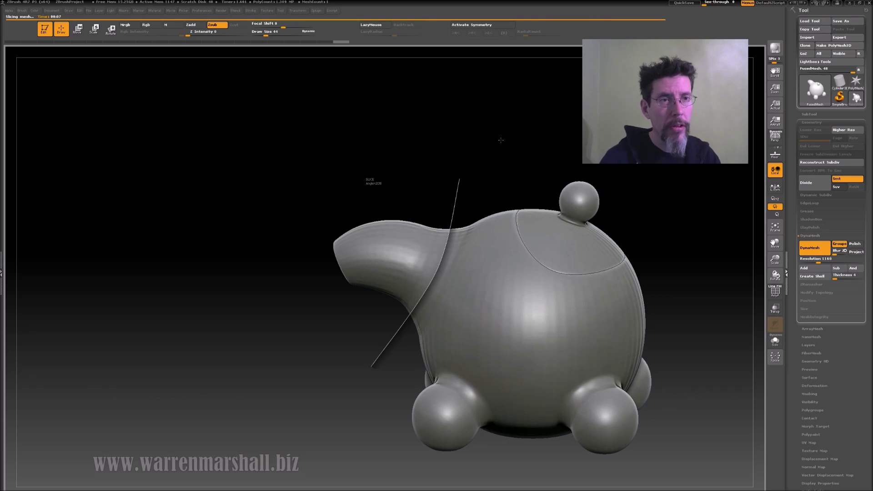
left_click_drag(437, 130, 468, 199, "ctrl")
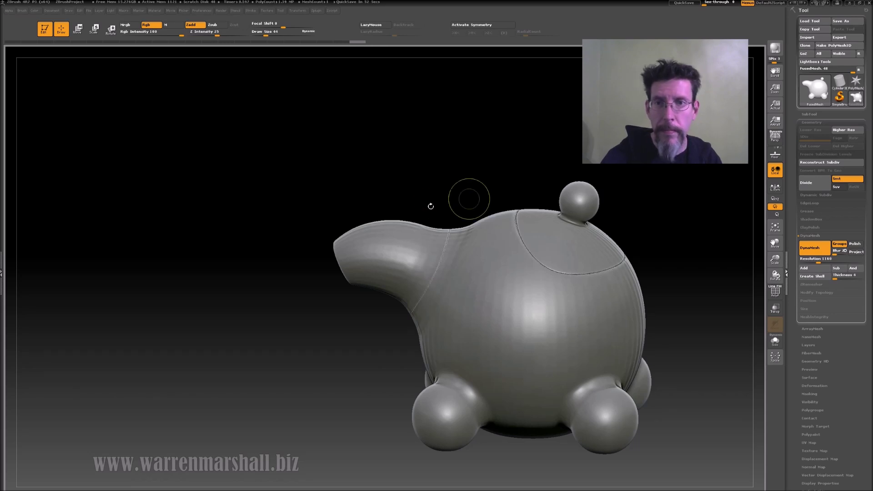
Smooth the seam at the base of the spout and inspect both seams from several angles.
left_click_drag(450, 232, 421, 296, "shift")
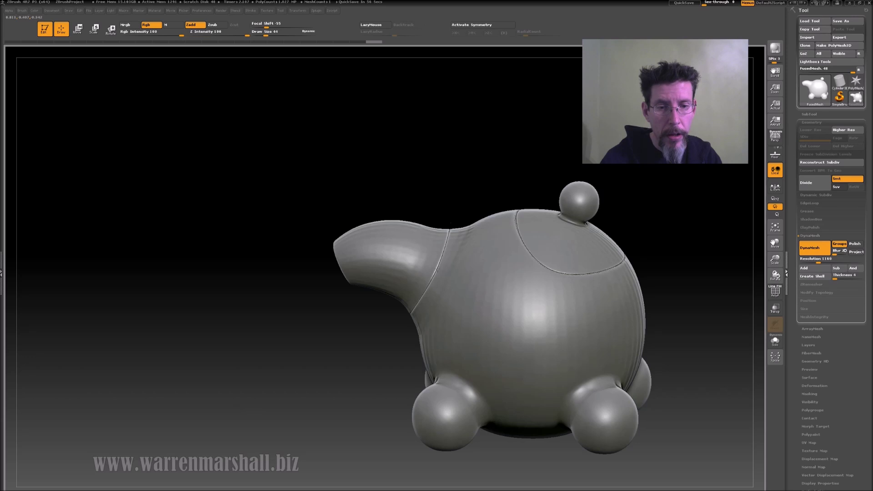
mouse_move(640, 232)
left_mouse_down()
mouse_move(662, 226)
mouse_move(604, 236)
mouse_move(641, 234)
left_mouse_up()
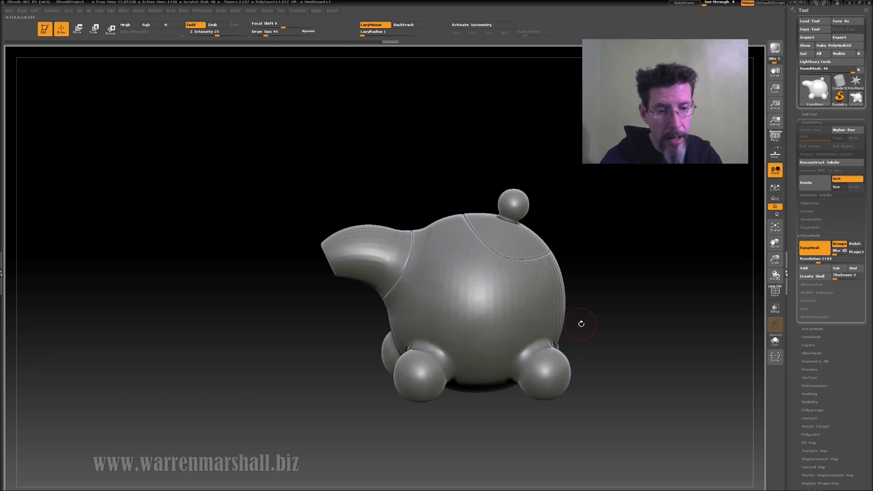
mouse_move(565, 181)
left_mouse_down()
mouse_move(600, 217)
mouse_move(425, 206)
left_mouse_up()
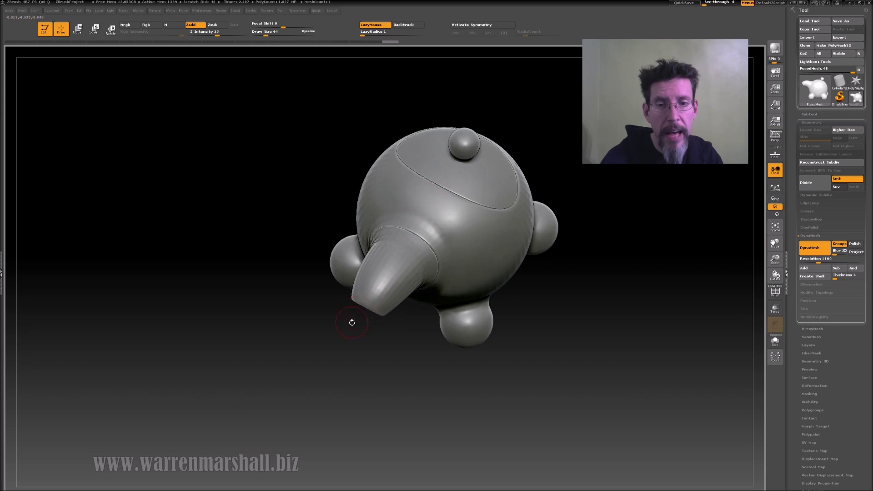
left_click_drag(643, 325, 620, 298)
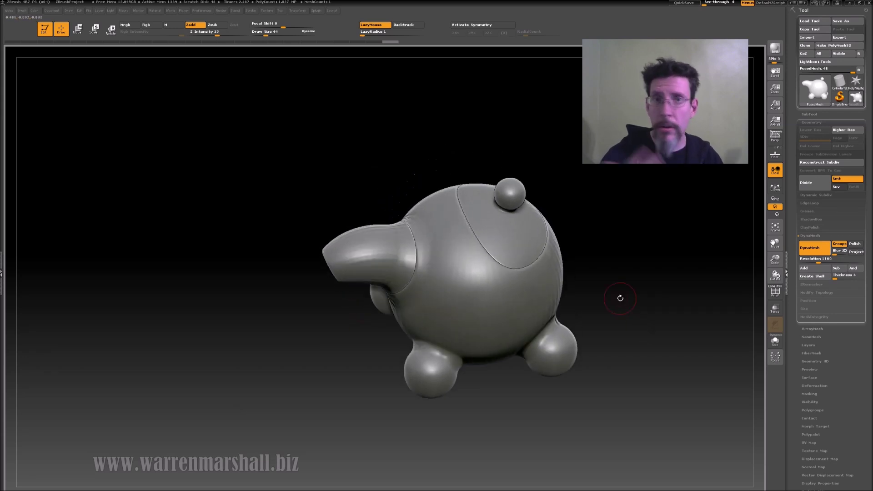